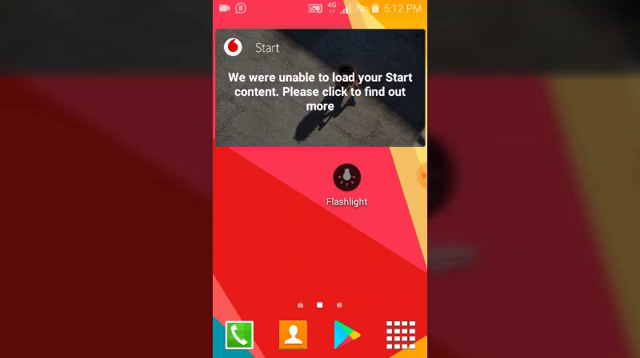
- Swipe over to the Video app and open its library of eight videos
left_click(400, 335)
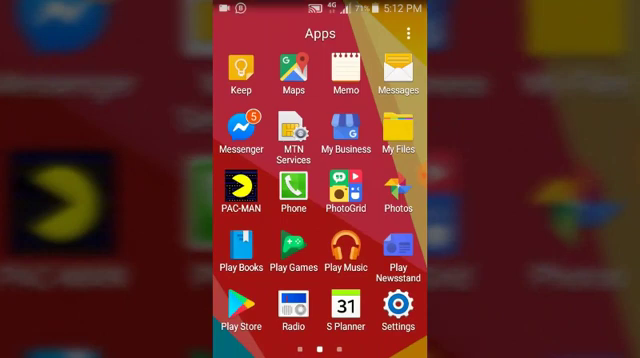
key("Home")
left_click(400, 335)
left_click(240, 190)
mouse_move(260, 200)
left_mouse_down()
mouse_move(390, 200)
mouse_move(250, 200)
left_mouse_up()
left_click_drag(390, 200, 250, 200)
left_click(241, 127)
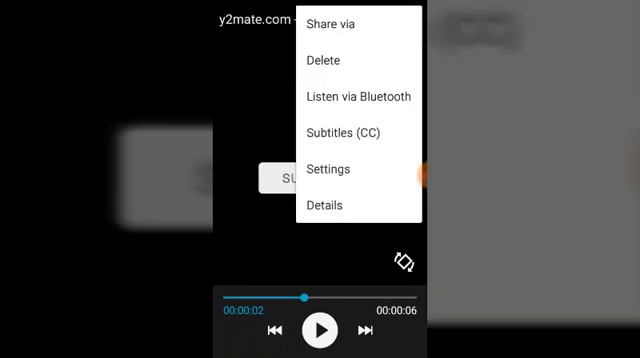
- View the clip's details: MP4, 1920x1080, 182KB, stereo
left_click(324, 205)
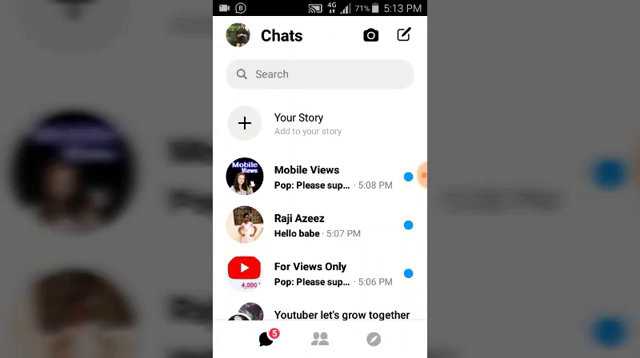
scroll(422, 175, "down", 5)
scroll(422, 175, "down", 2)
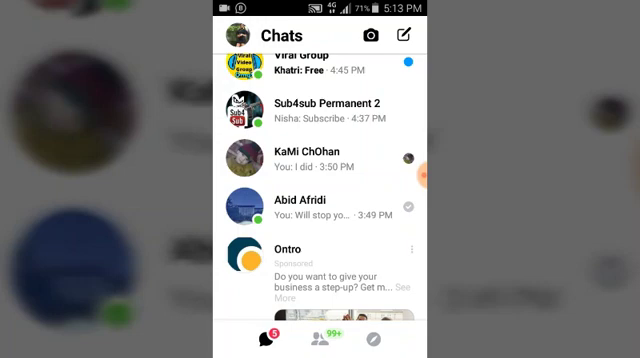
scroll(422, 175, "up", 1)
scroll(422, 175, "up", 1)
scroll(422, 175, "up", 1)
scroll(422, 175, "up", 1)
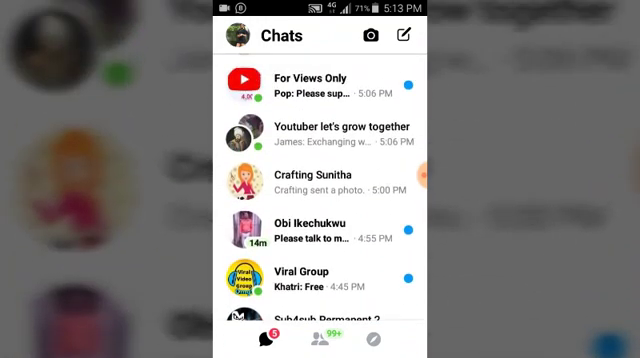
- Open the Crafting conversation from the Messenger chats list
left_click(422, 175)
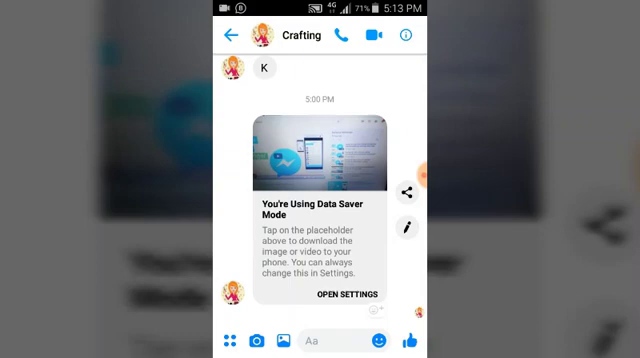
left_click(283, 340)
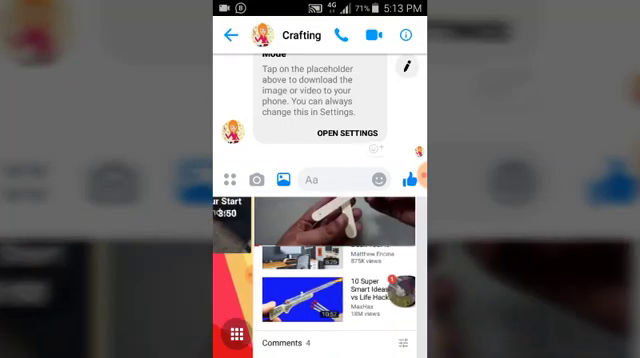
scroll(320, 276, "right", 10)
scroll(320, 276, "right", 5)
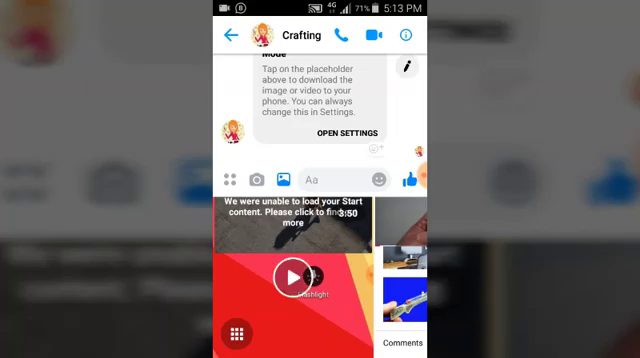
- Expand the gallery tray into the full-screen Gallery of photos and videos
left_click(237, 334)
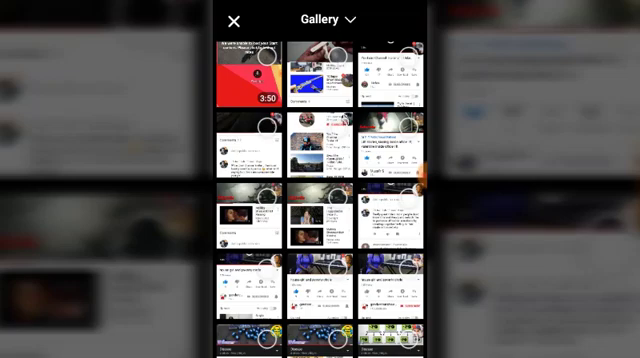
- Choose the Download album, select the 0:06 video and send it
left_click(330, 19)
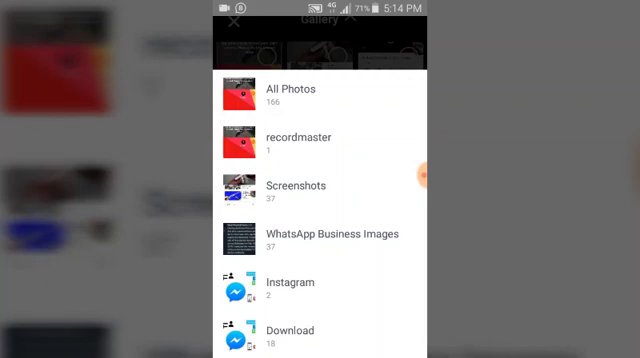
scroll(320, 200, "down", 3)
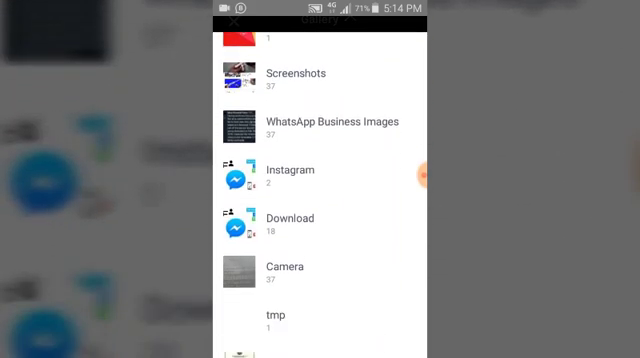
left_click(290, 222)
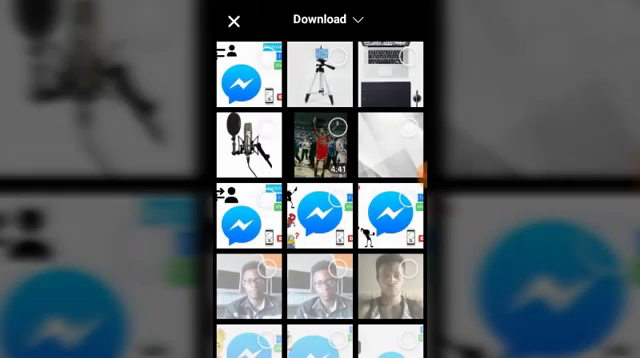
scroll(320, 200, "down", 3)
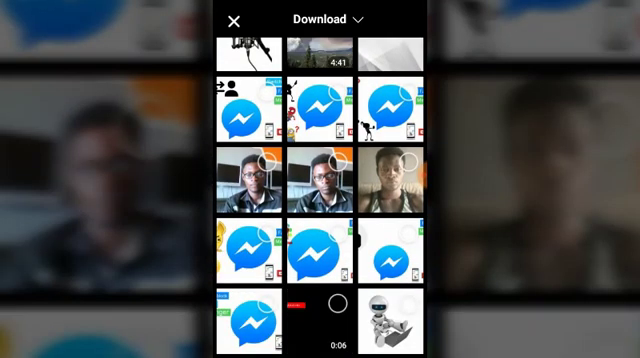
left_click(338, 303)
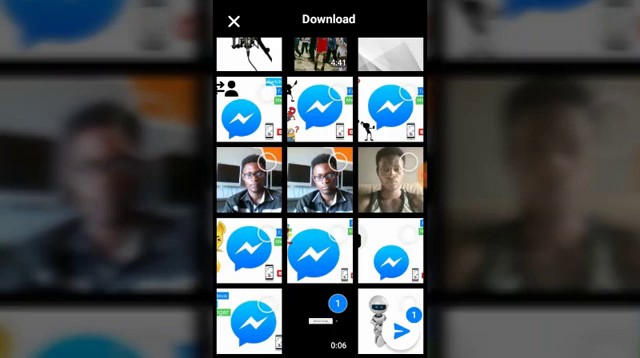
left_click(401, 330)
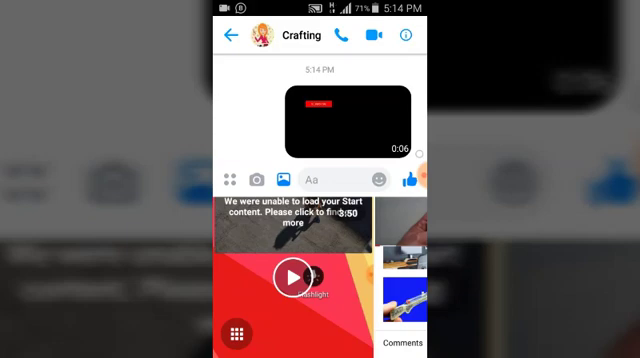
- Close the media tray to return to the Crafting conversation
left_click(348, 121)
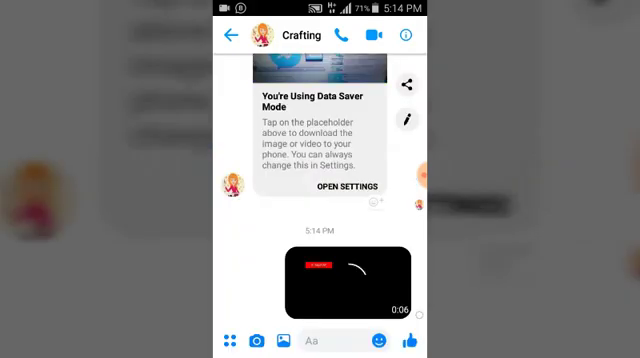